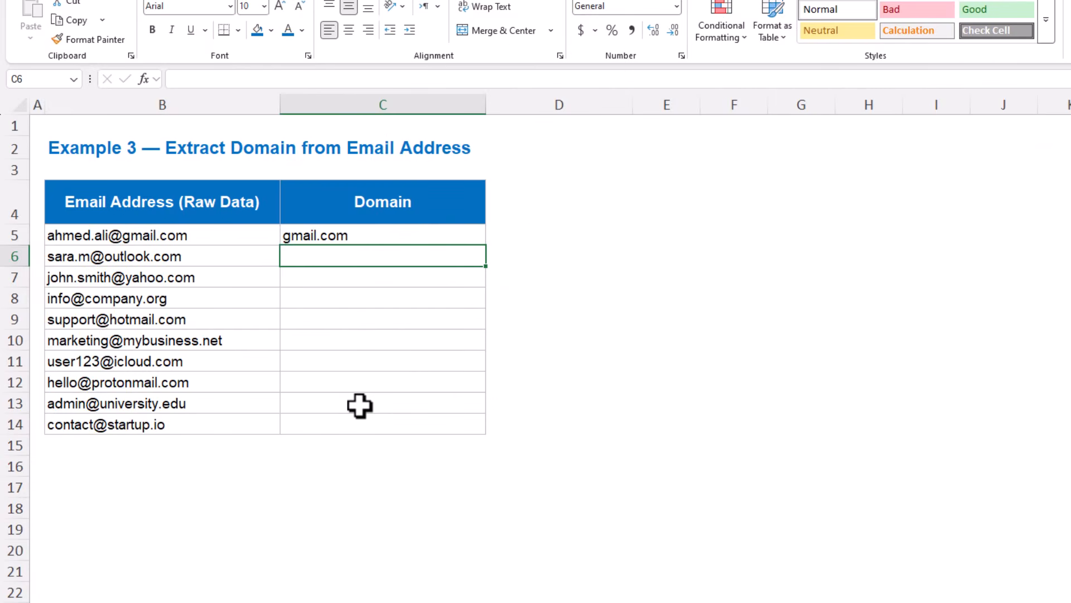
Flash Fill the Domain column from the gmail.com example in C5, and select the extracted domains.
key(ctrl+e)
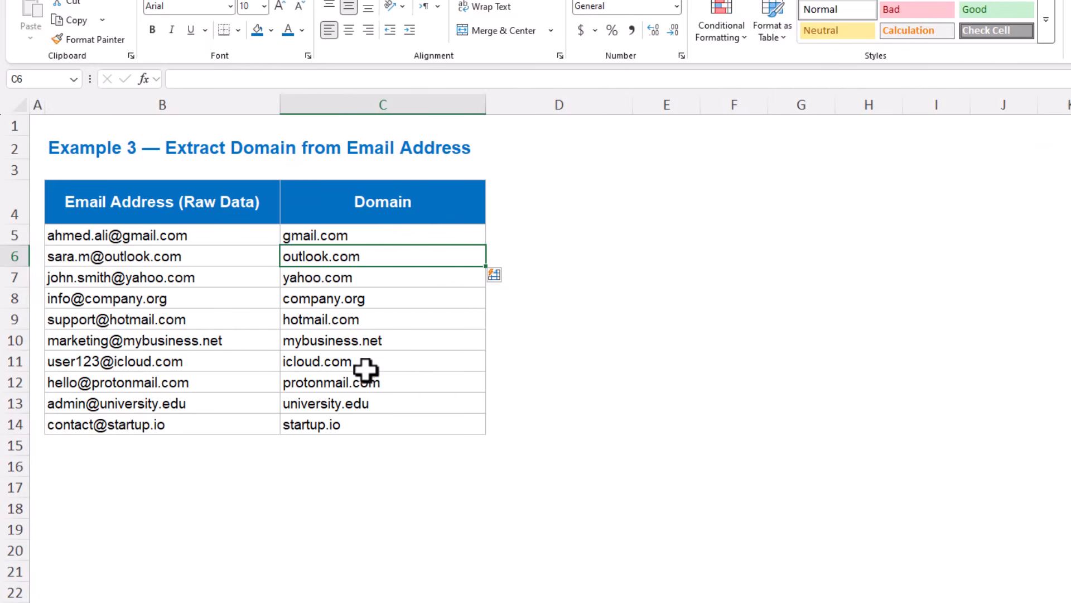
drag(390, 234, 376, 433)
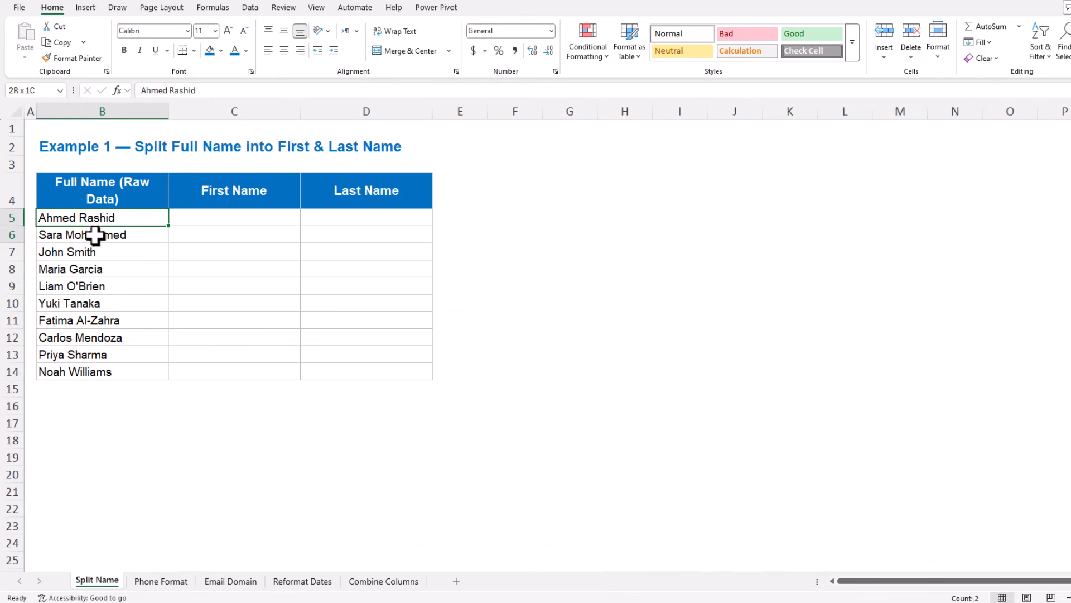
Enter the first person's first name in C5, Flash Fill the rest of the First Name column, and select the filled names.
drag(91, 232, 90, 390)
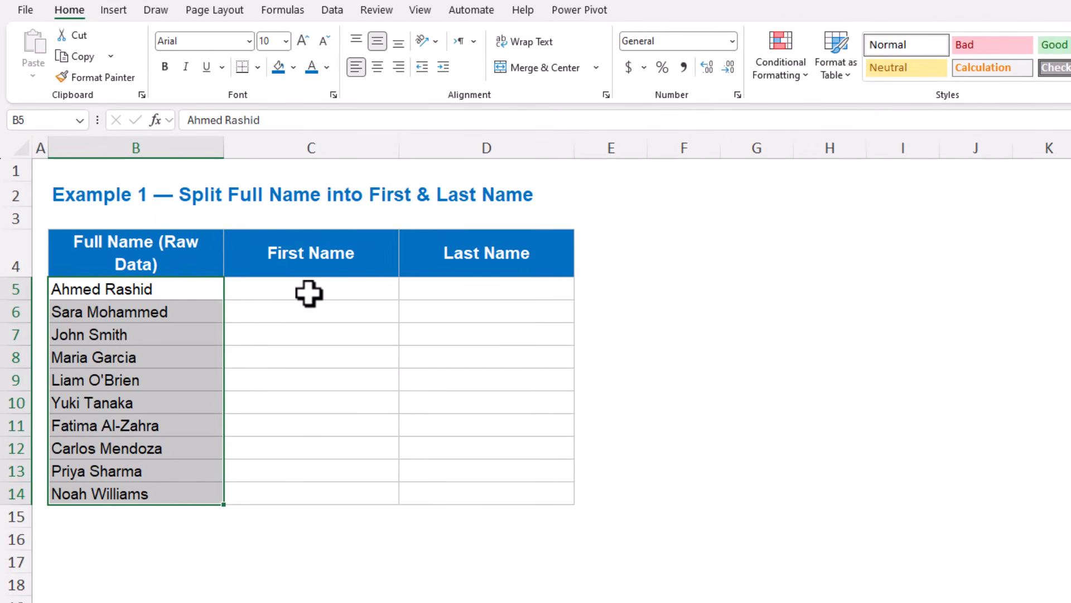
drag(245, 233, 244, 351)
drag(308, 441, 318, 471)
drag(454, 292, 444, 494)
drag(337, 287, 447, 488)
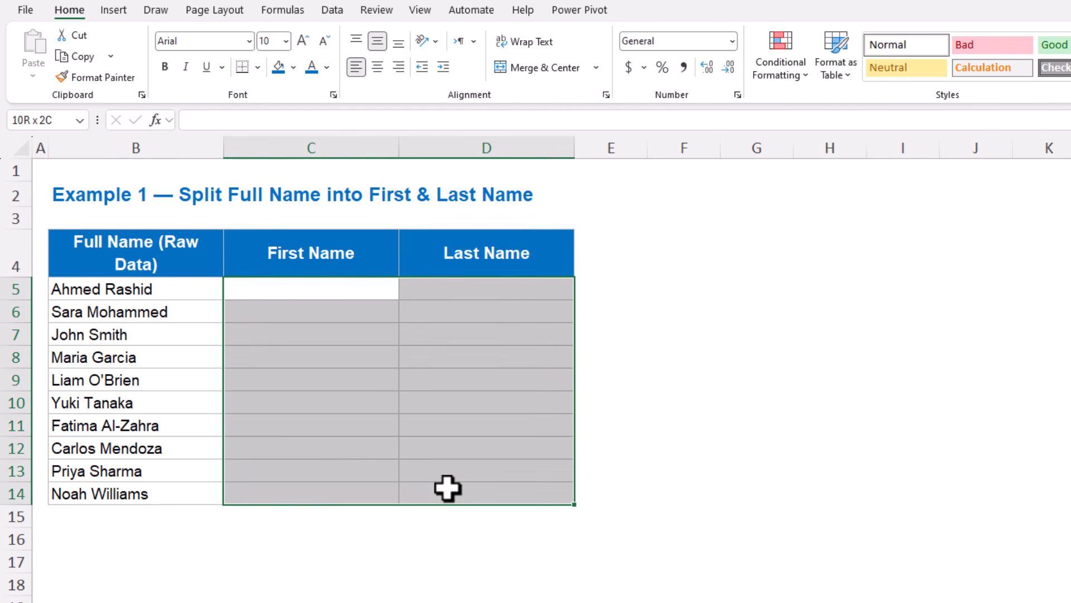
click(354, 289)
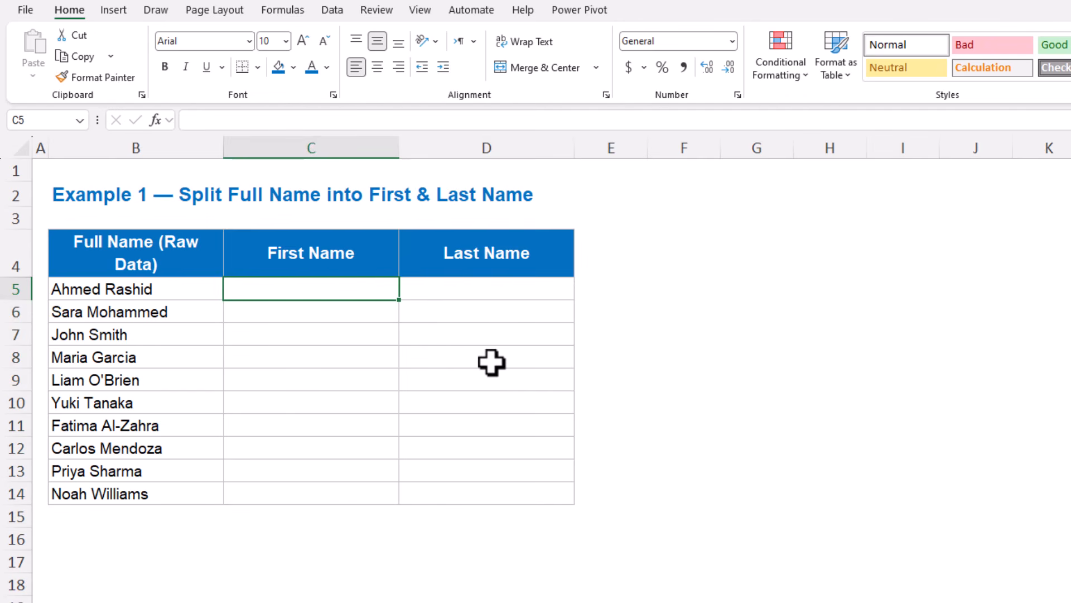
text(Ahmed)
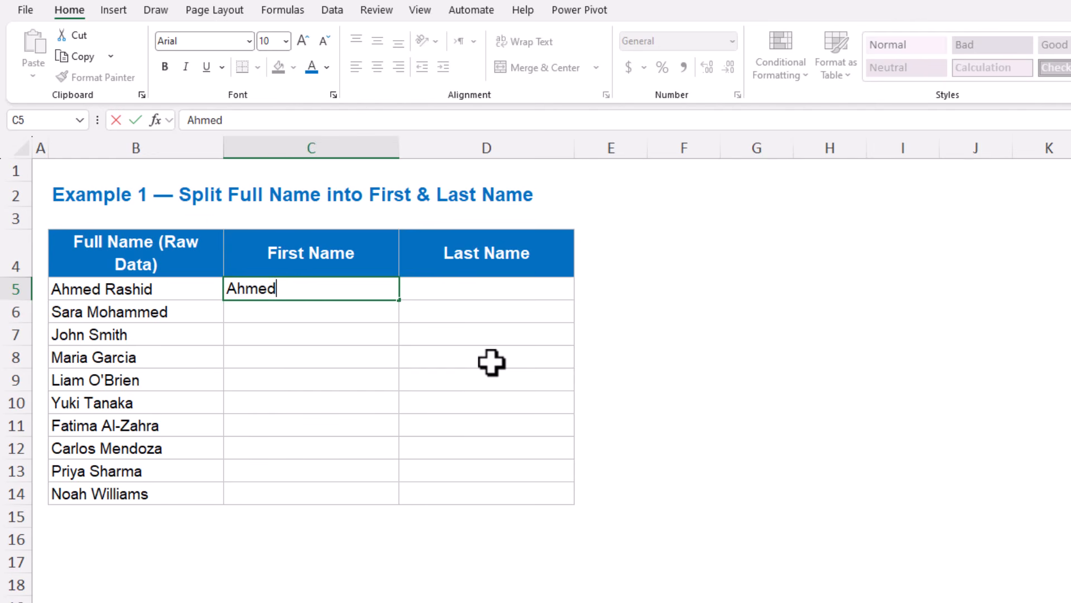
key(Return)
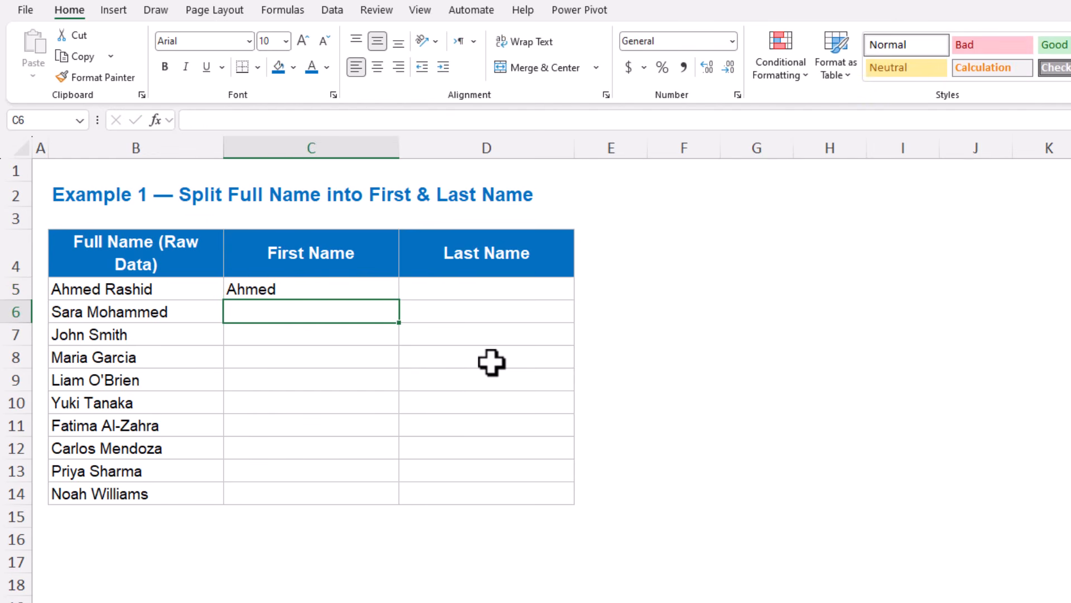
key(ctrl+e)
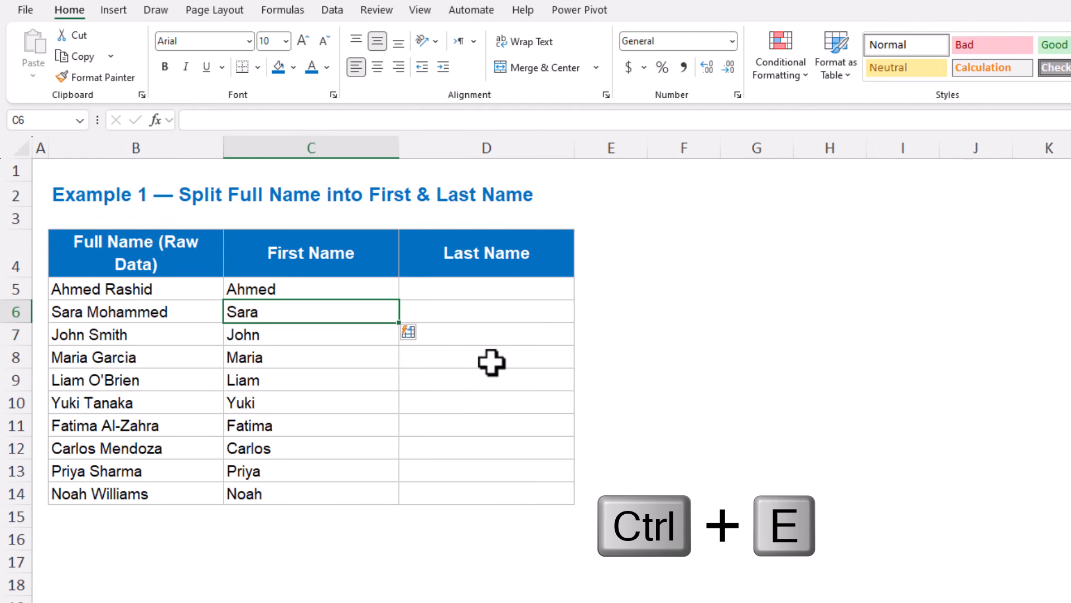
drag(317, 289, 283, 488)
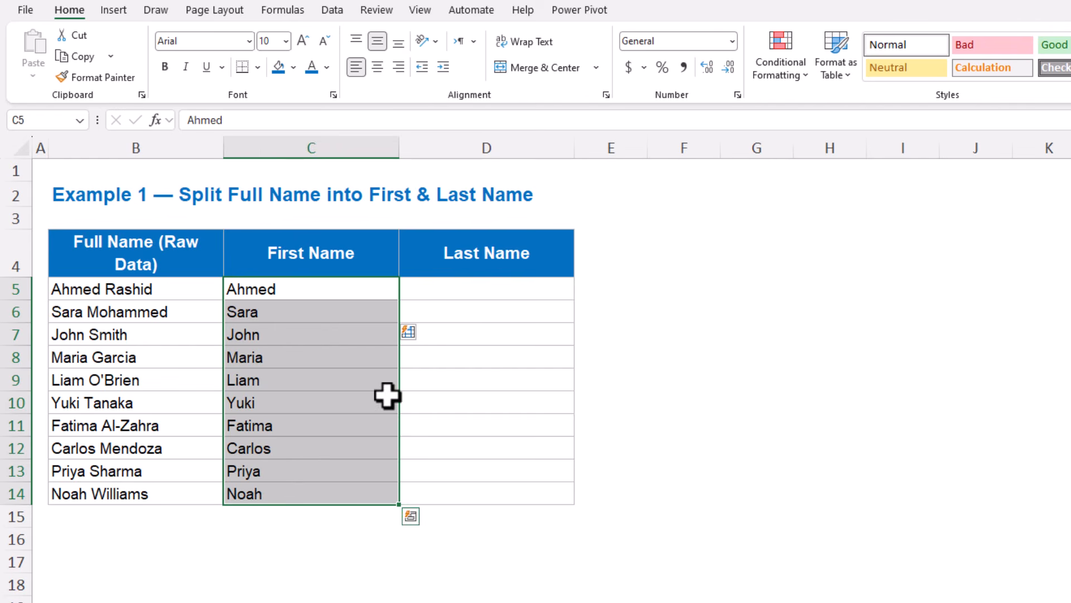
Enter the first person's last name in D5, Flash Fill the rest of the Last Name column, and select the filled names.
click(452, 298)
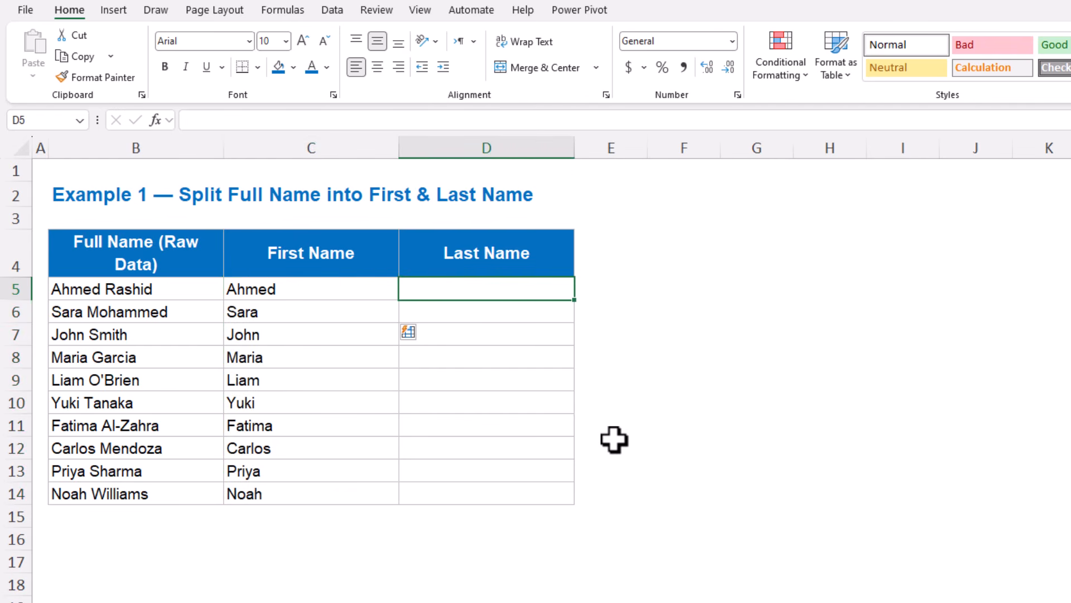
text(Rash)
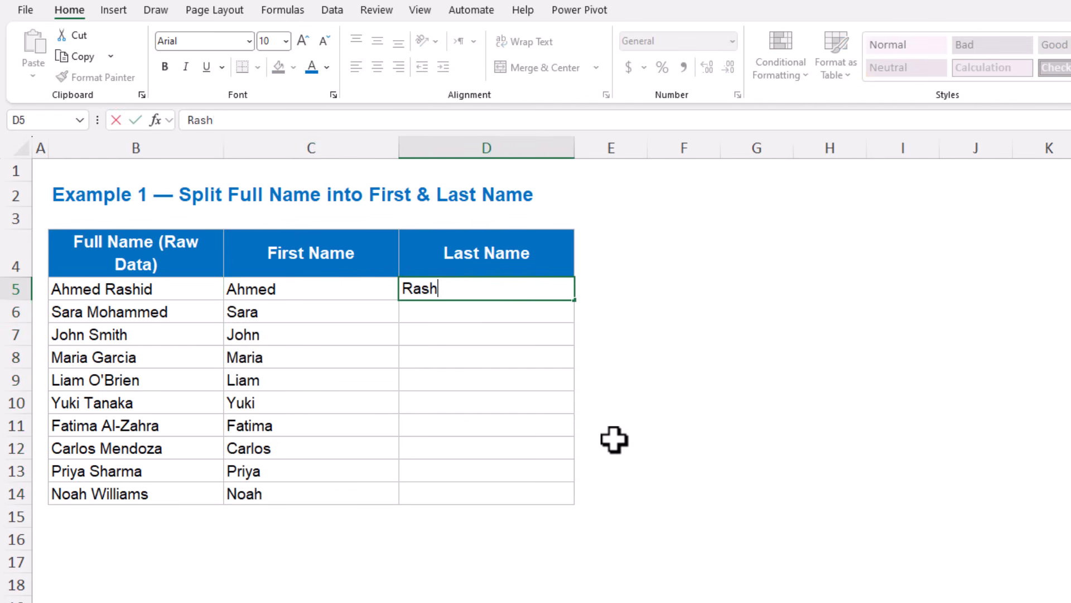
text(id)
key(Return)
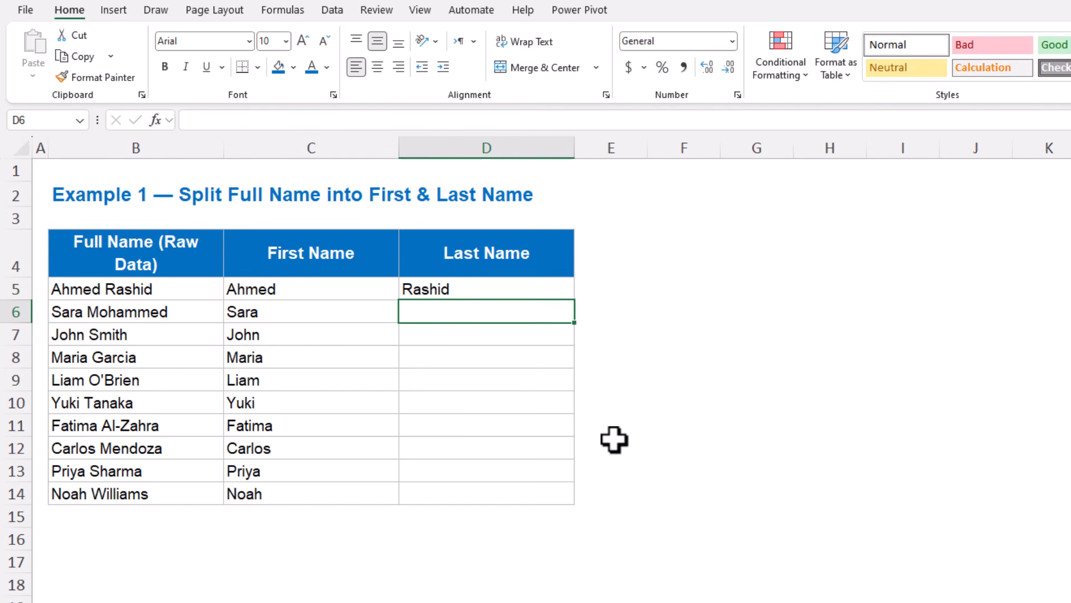
key(ctrl+e)
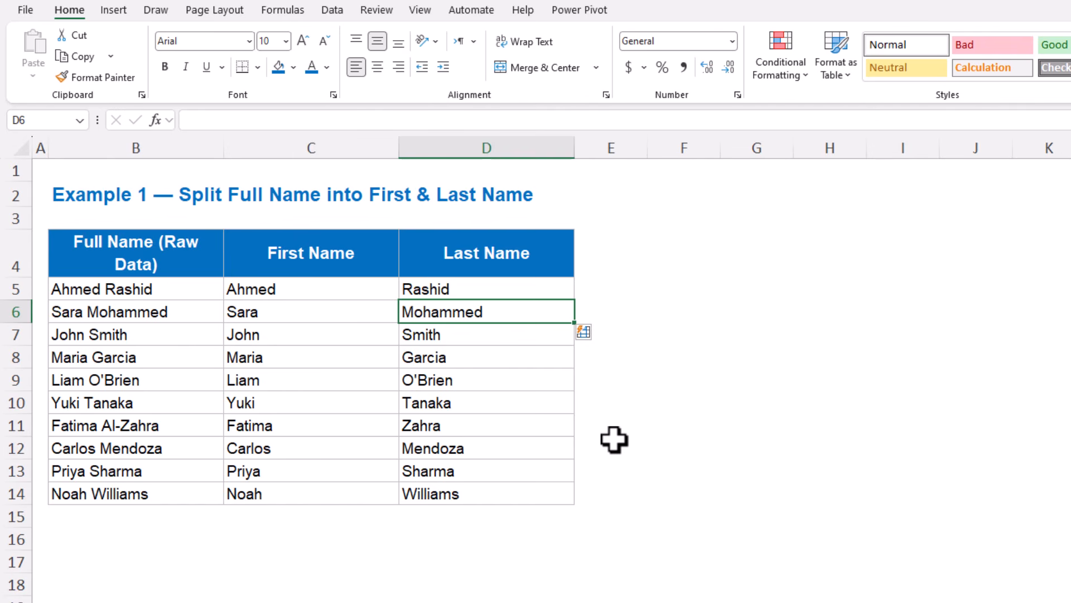
click(466, 281)
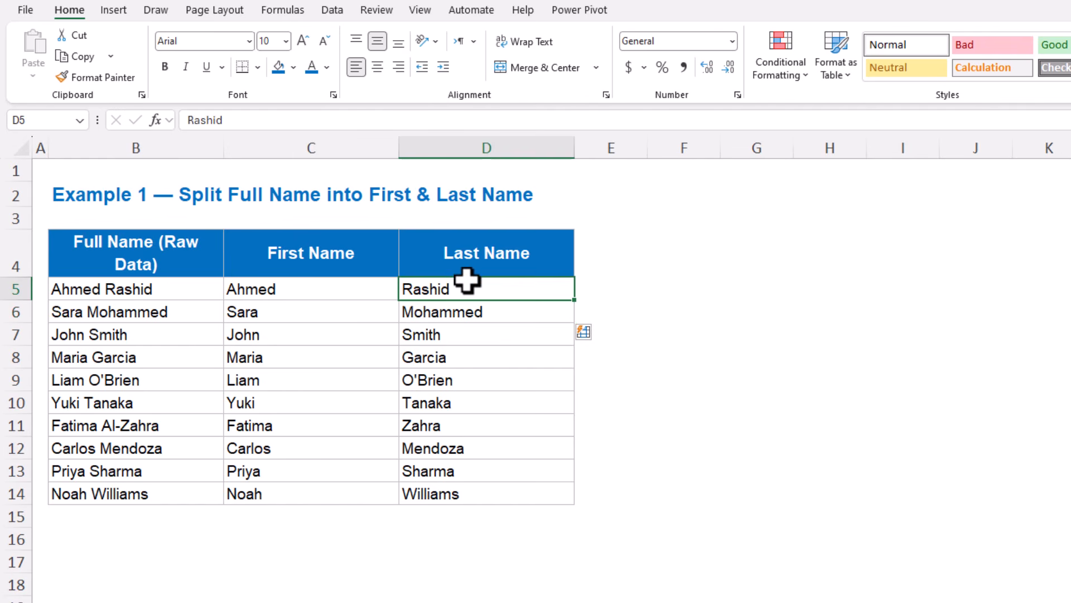
drag(469, 294, 450, 483)
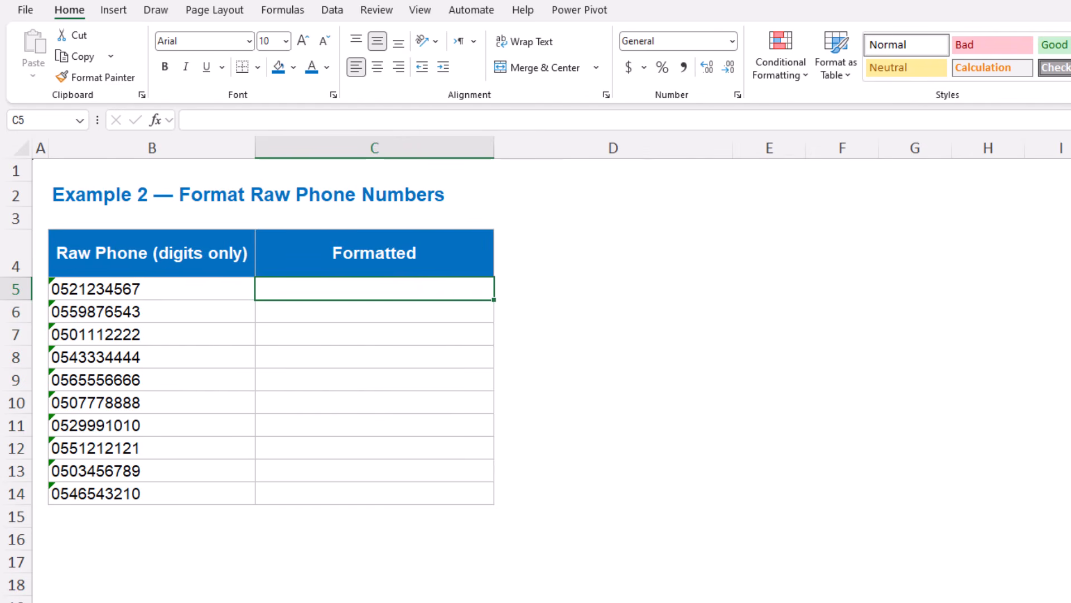
Enter the first phone number in C5 with its three-digit prefix in parentheses and a space, and Flash Fill the Formatted column.
drag(170, 287, 164, 426)
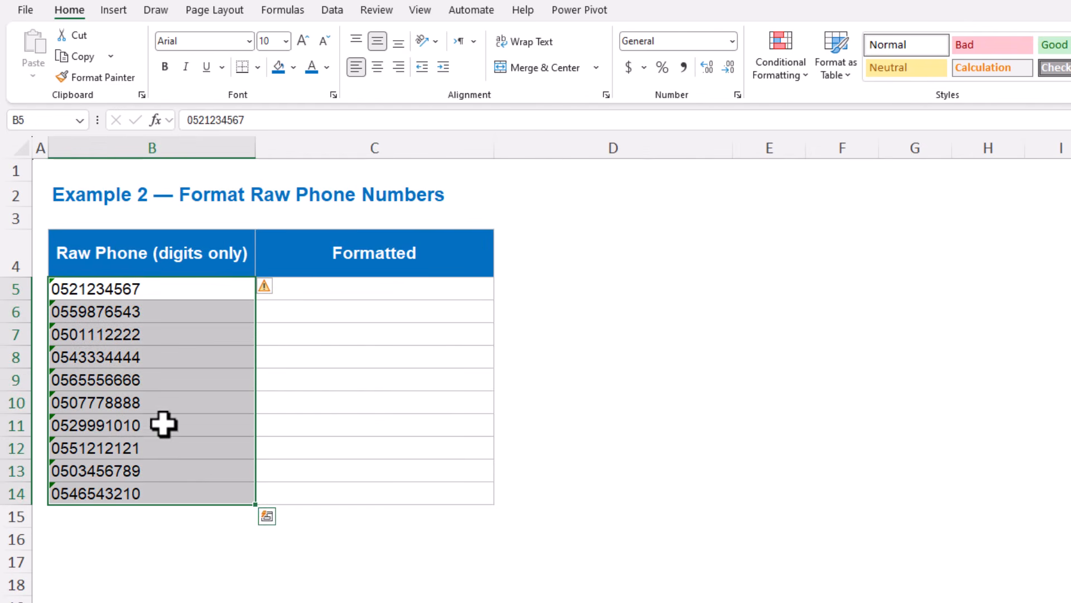
click(351, 286)
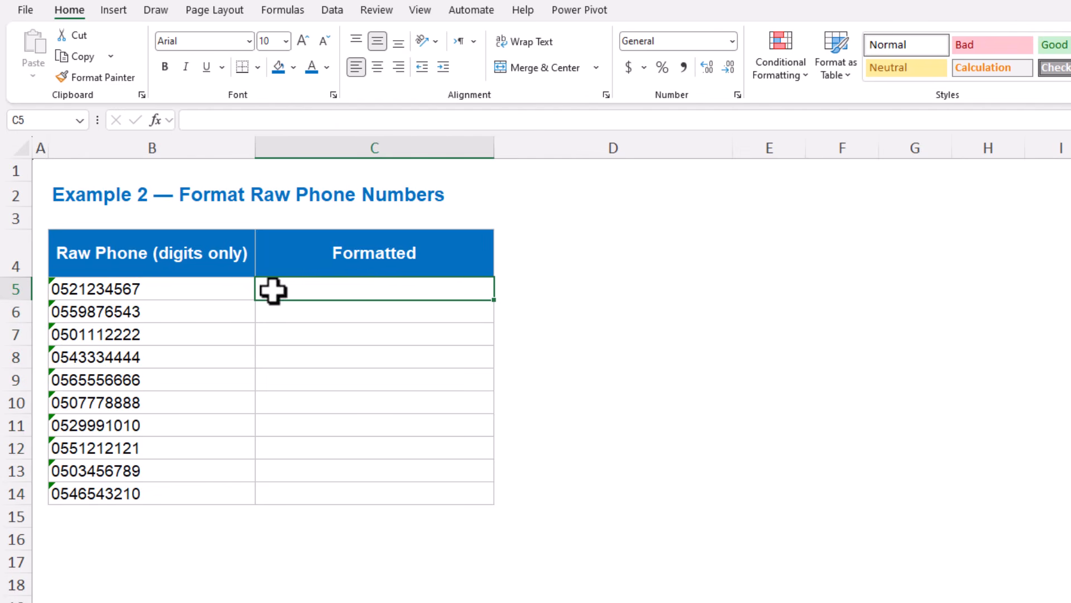
drag(213, 292, 196, 494)
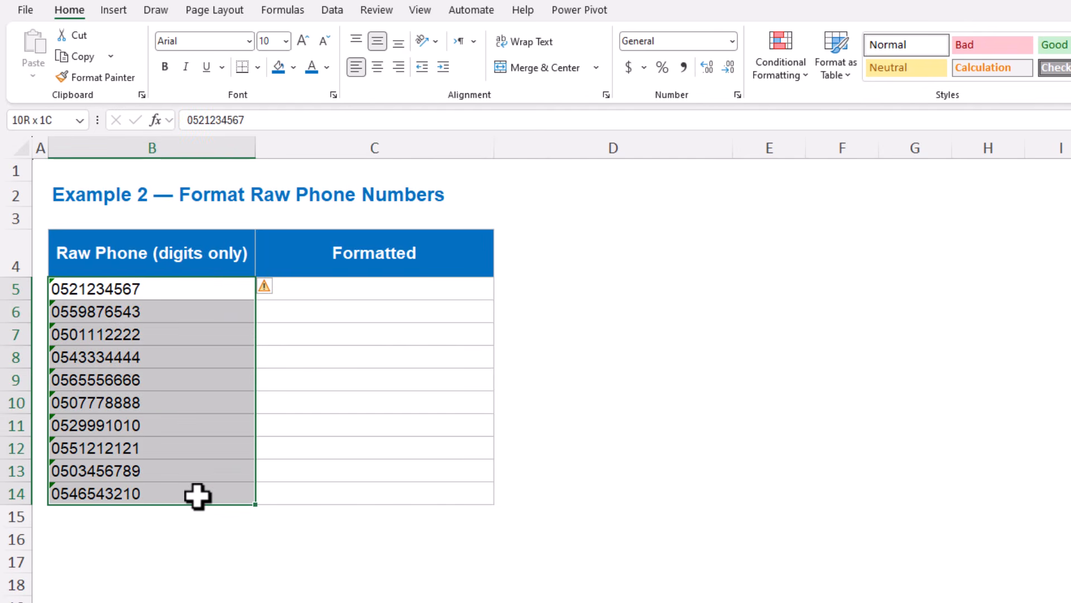
click(331, 294)
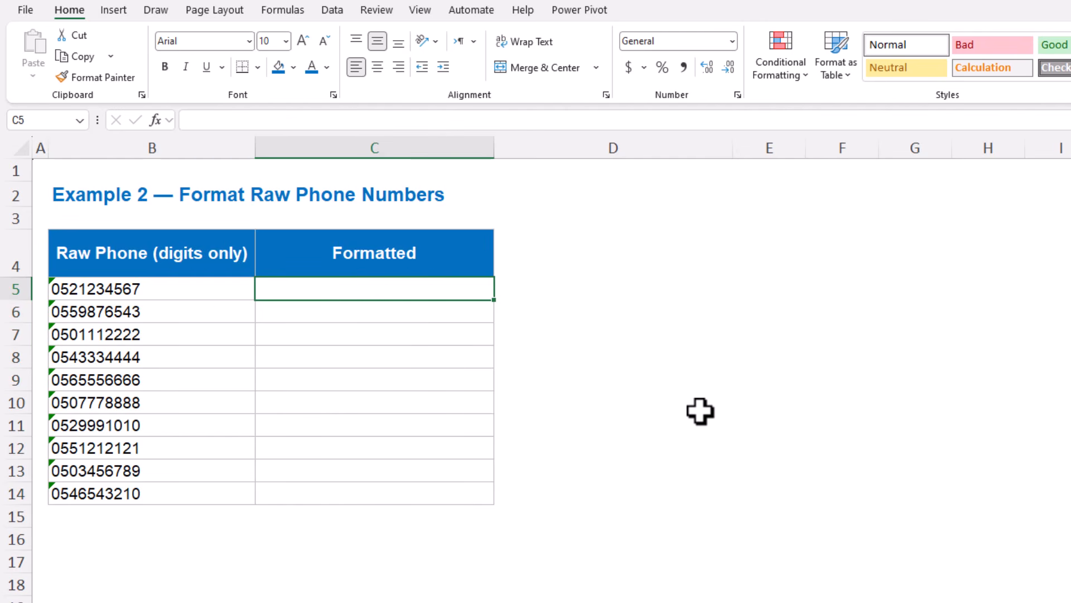
text((052) 1234567)
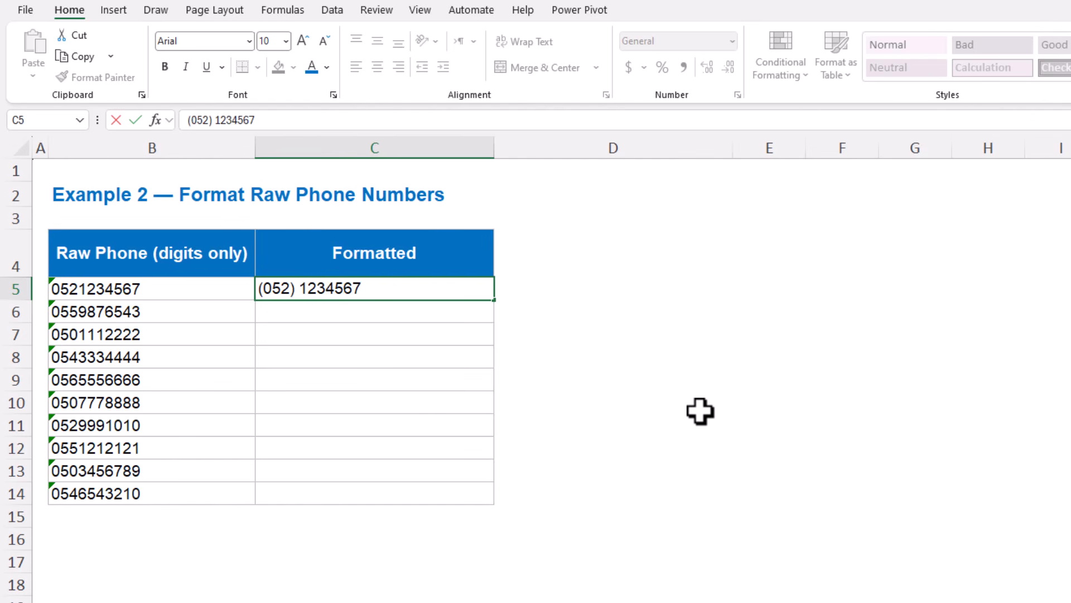
key(Return)
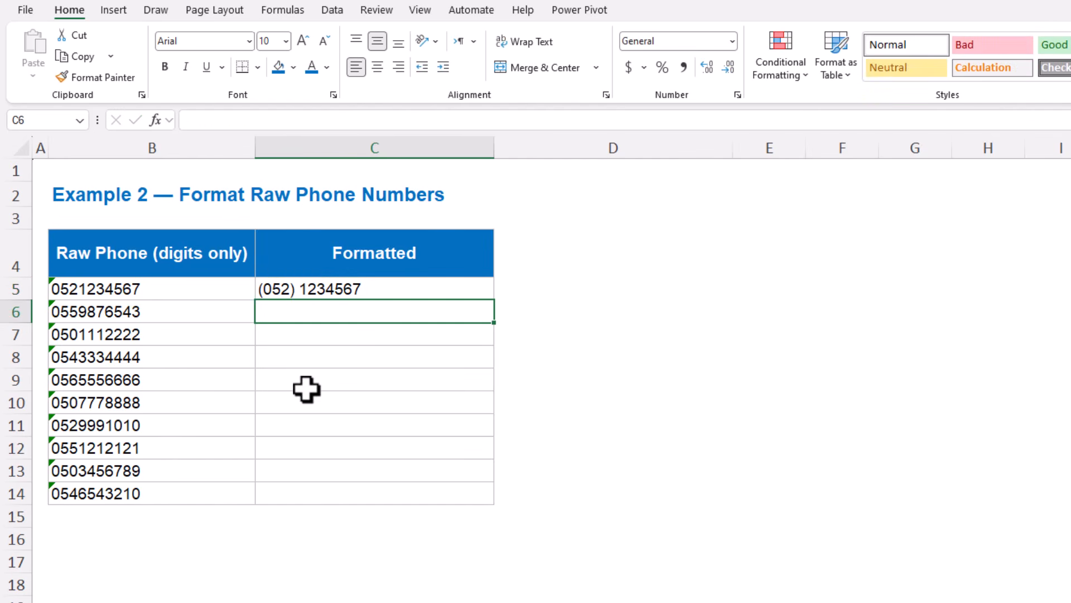
key(ctrl+e)
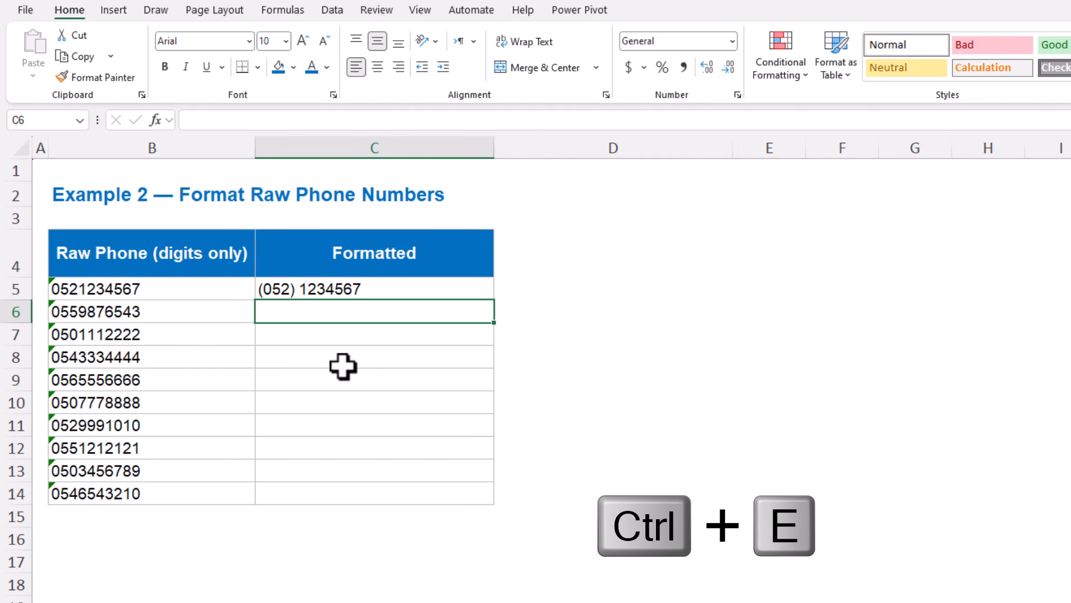
click(363, 288)
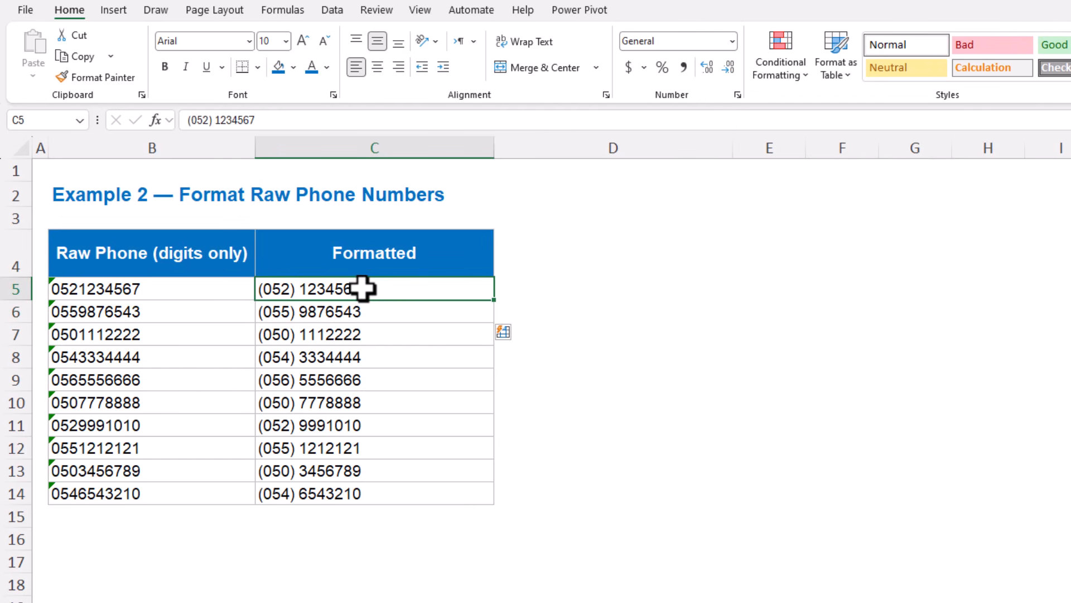
drag(363, 289, 347, 488)
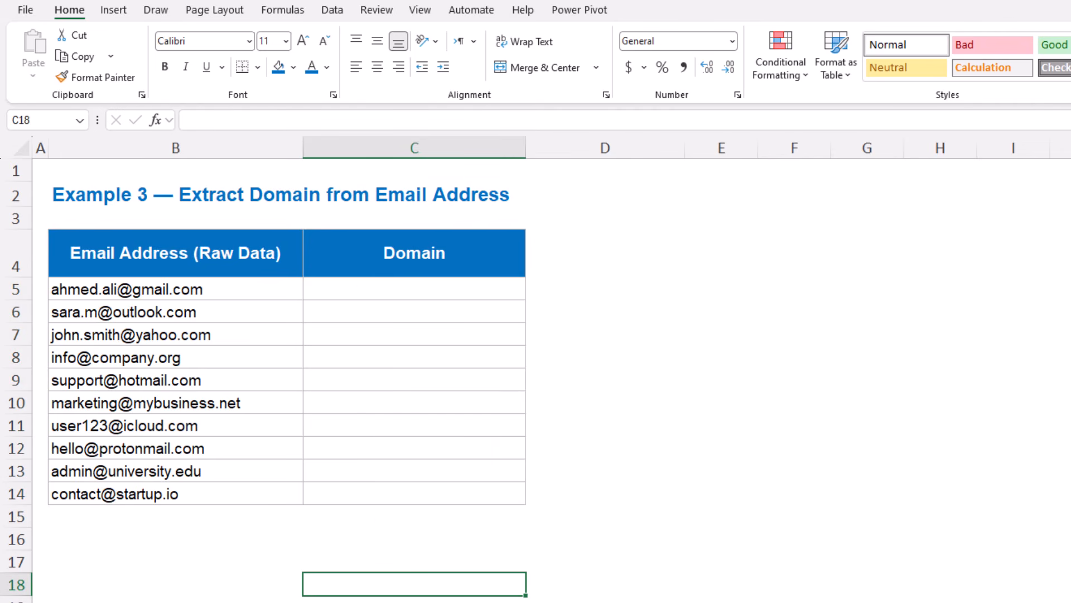
Enter gmail.com in C5 as the first email address's domain and Flash Fill the rest of the Domain column.
drag(218, 289, 210, 491)
drag(383, 292, 390, 491)
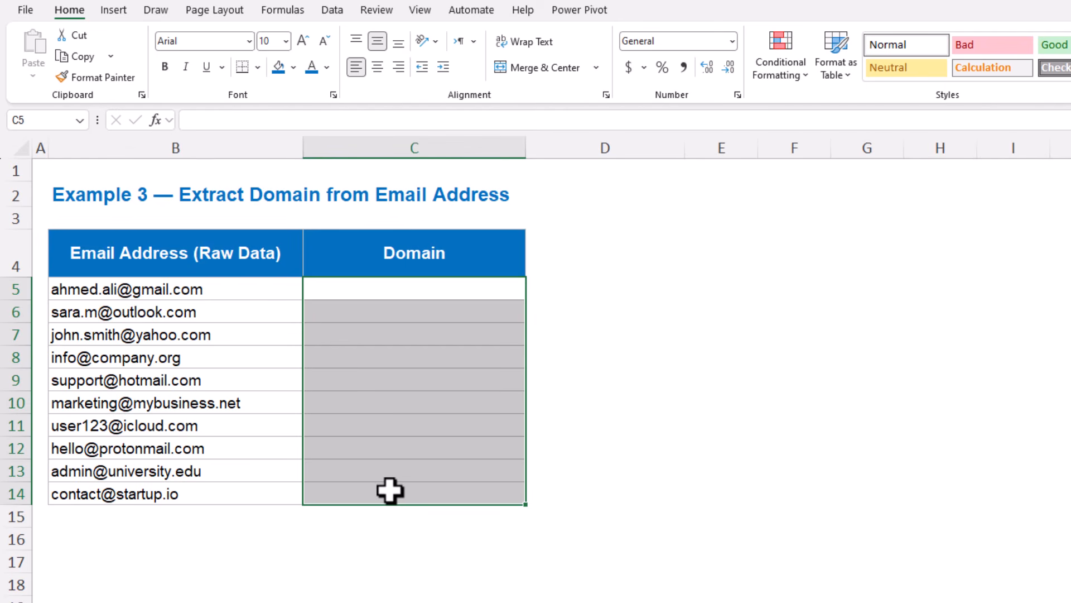
click(389, 536)
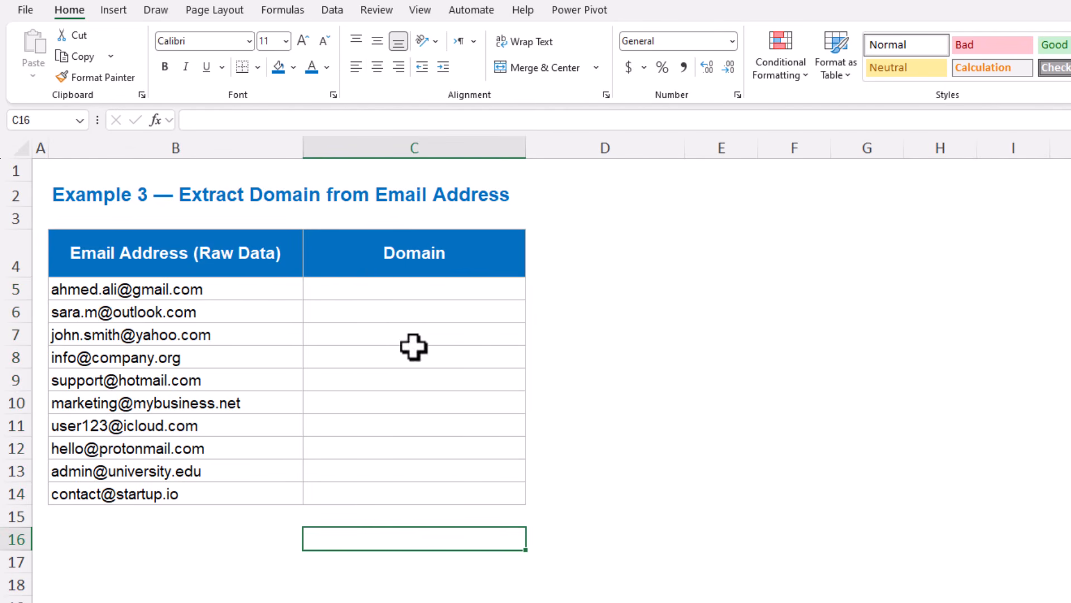
click(414, 291)
text(gmail.com)
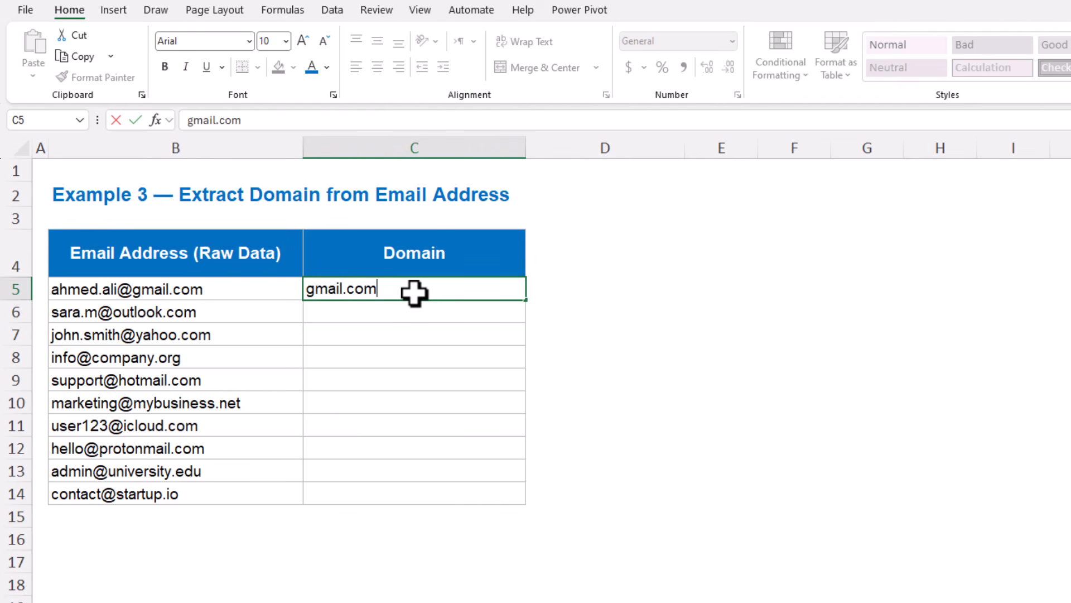
key(Return)
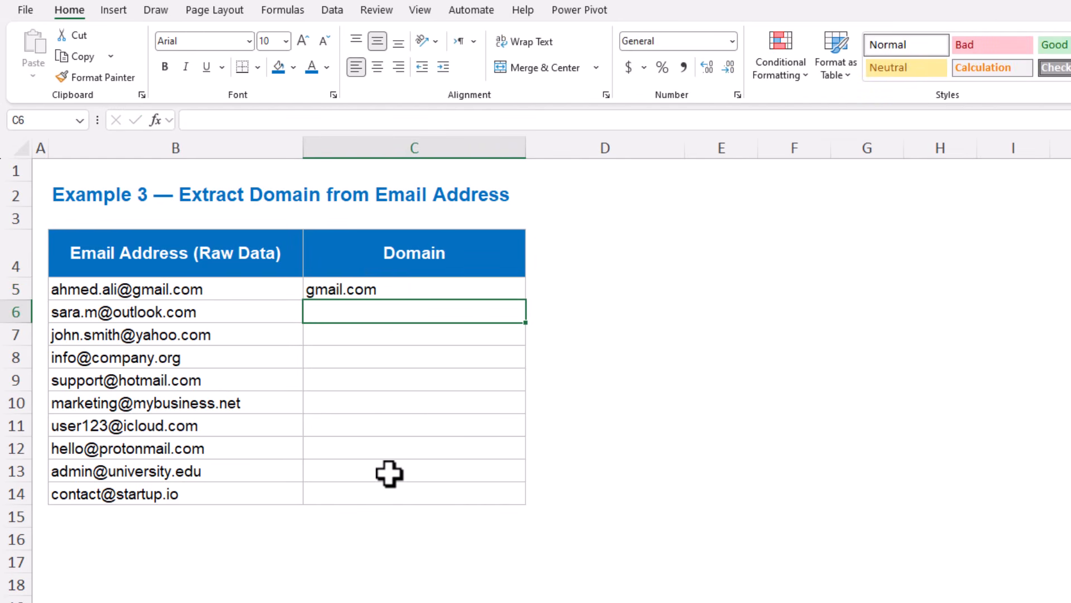
key(ctrl+e)
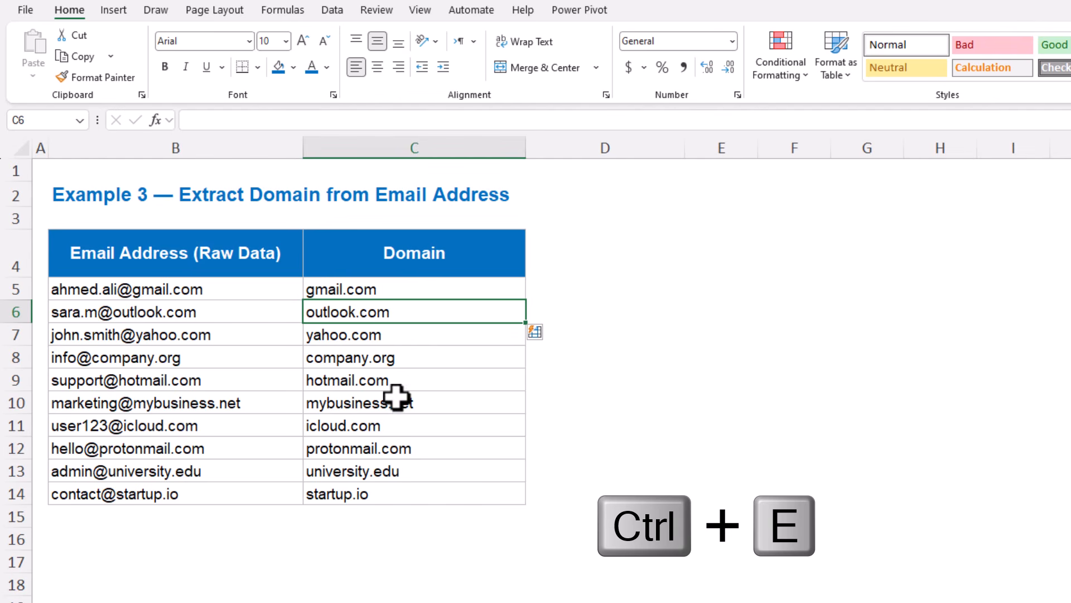
click(425, 289)
drag(425, 294, 400, 494)
click(400, 602)
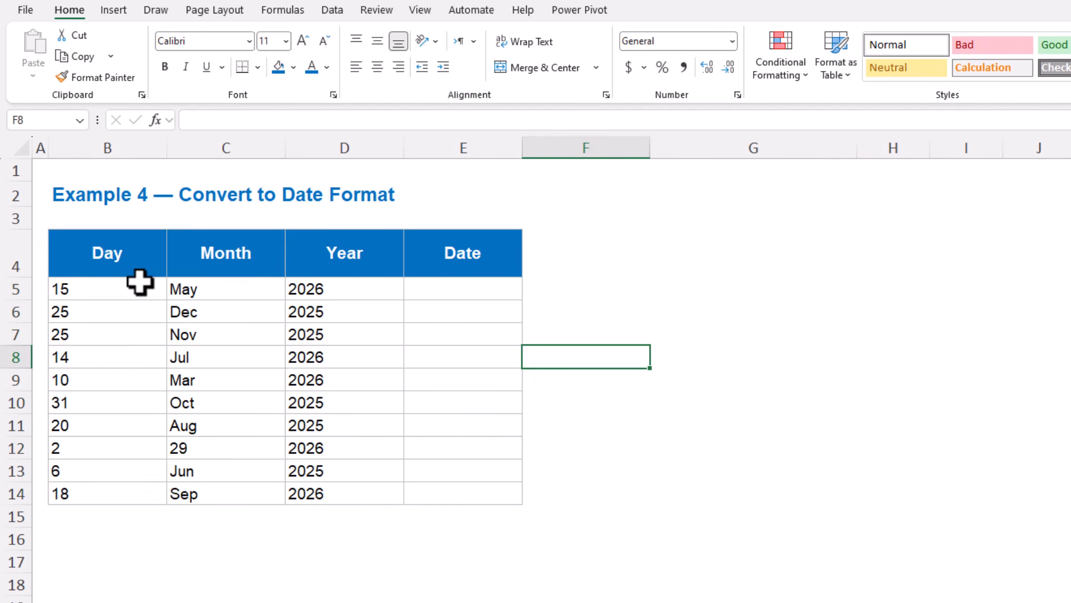
Combine the first row's day, month and year as May 15, 2026 in E5 and Flash Fill the rest of the Date column.
drag(129, 285, 119, 454)
drag(235, 294, 234, 430)
drag(339, 293, 339, 410)
click(282, 575)
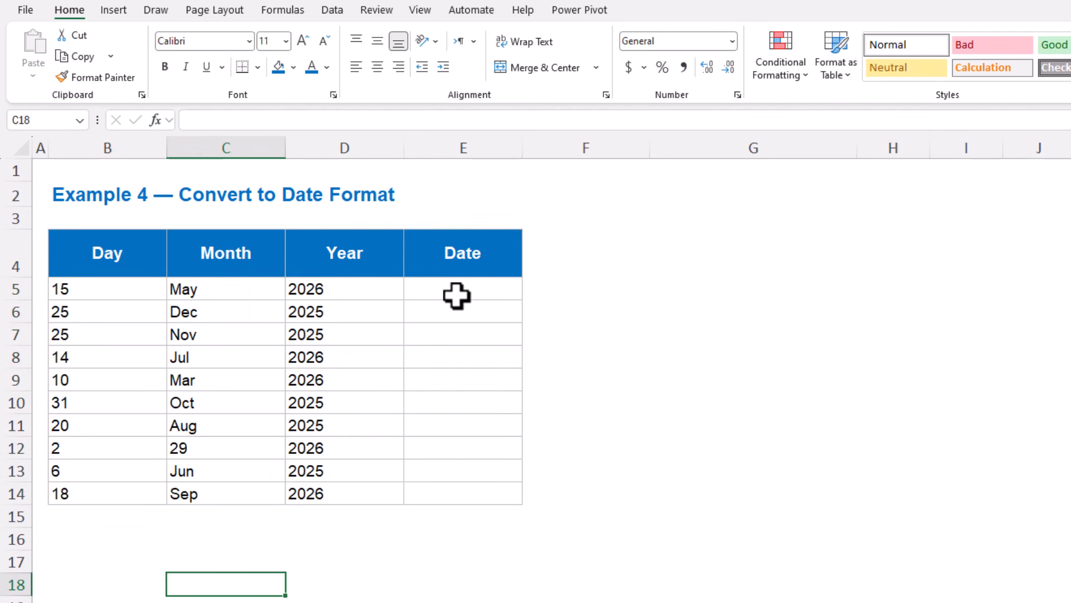
drag(460, 286, 348, 382)
click(84, 288)
click(184, 287)
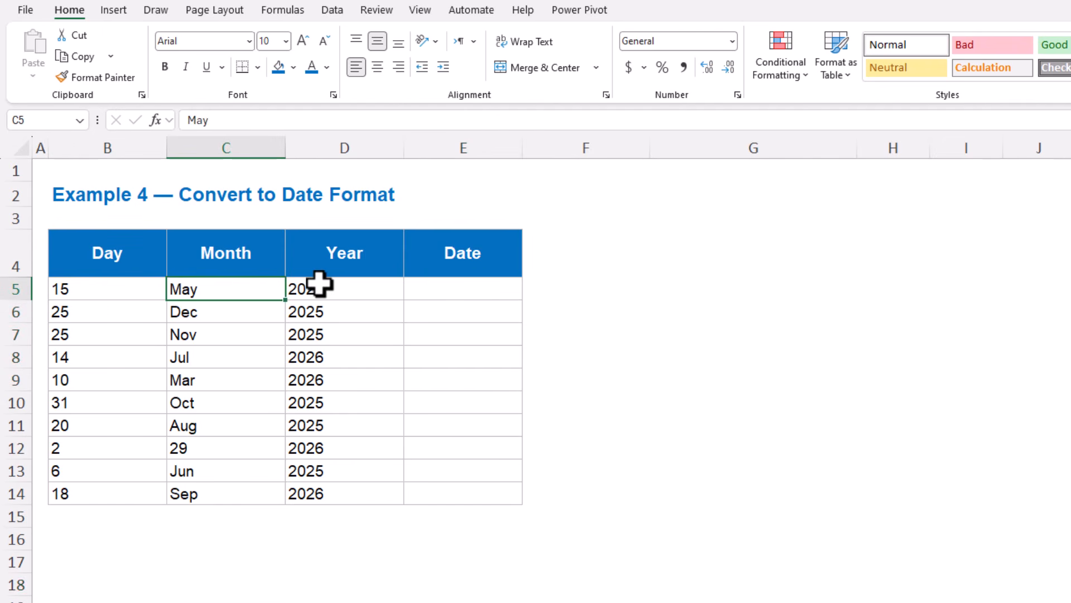
click(318, 283)
click(450, 287)
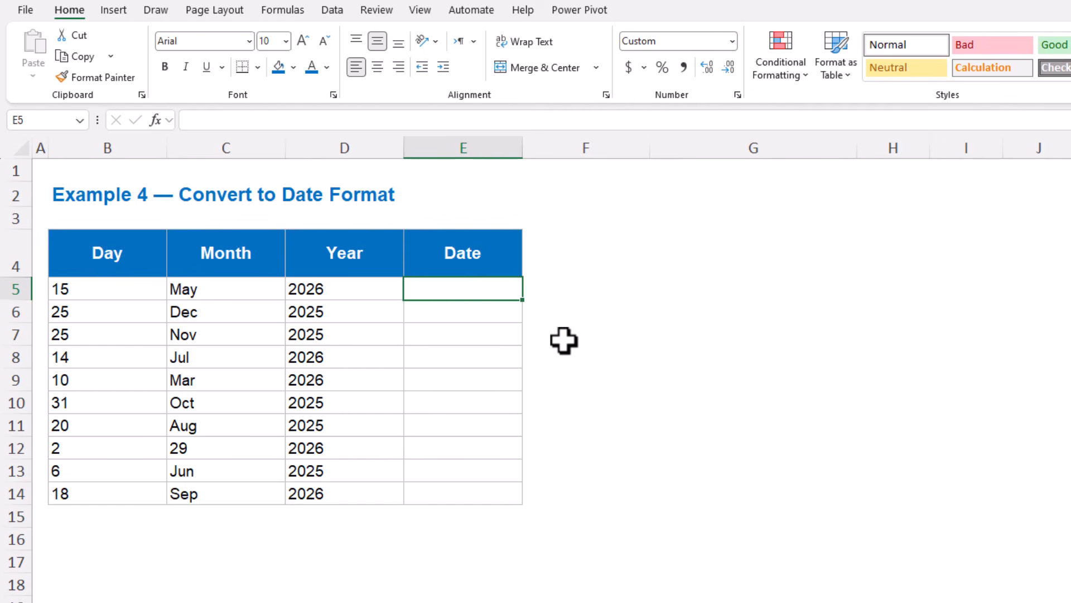
text(May 15, 2026)
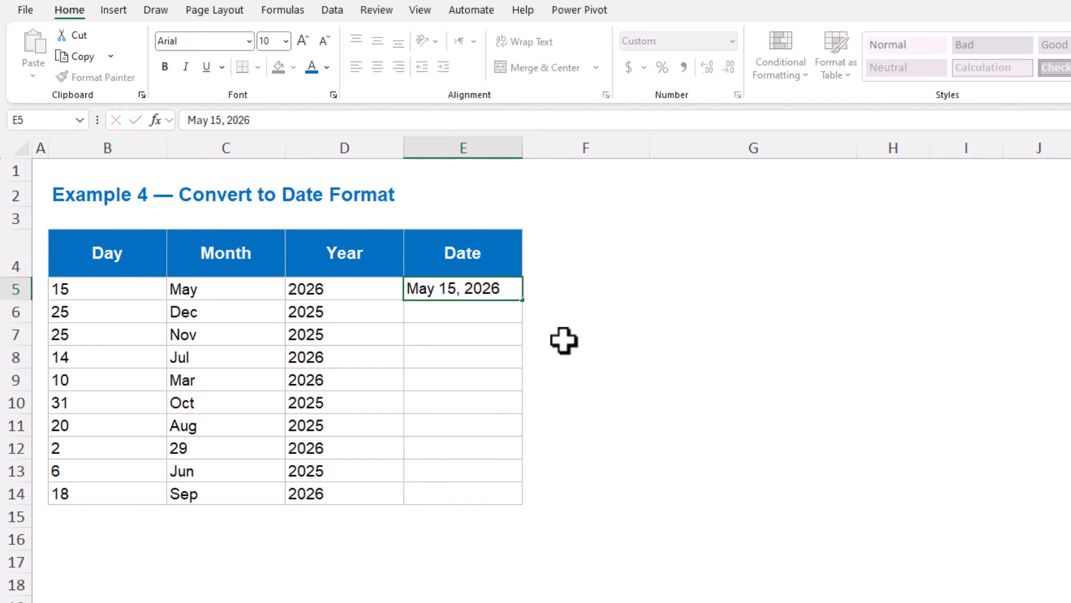
key(Return)
key(ctrl+e)
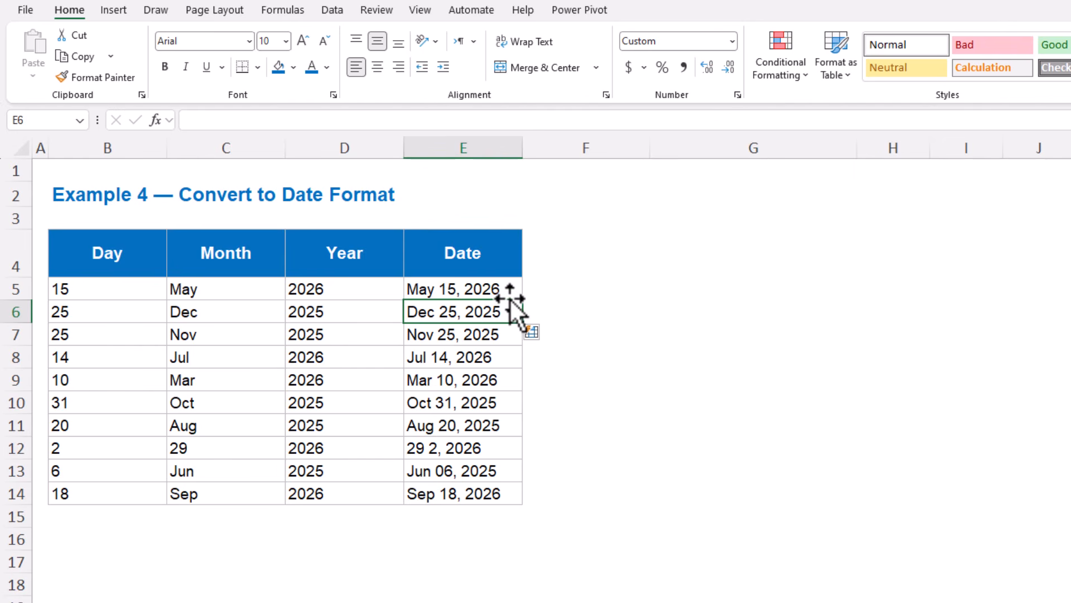
drag(509, 288, 494, 494)
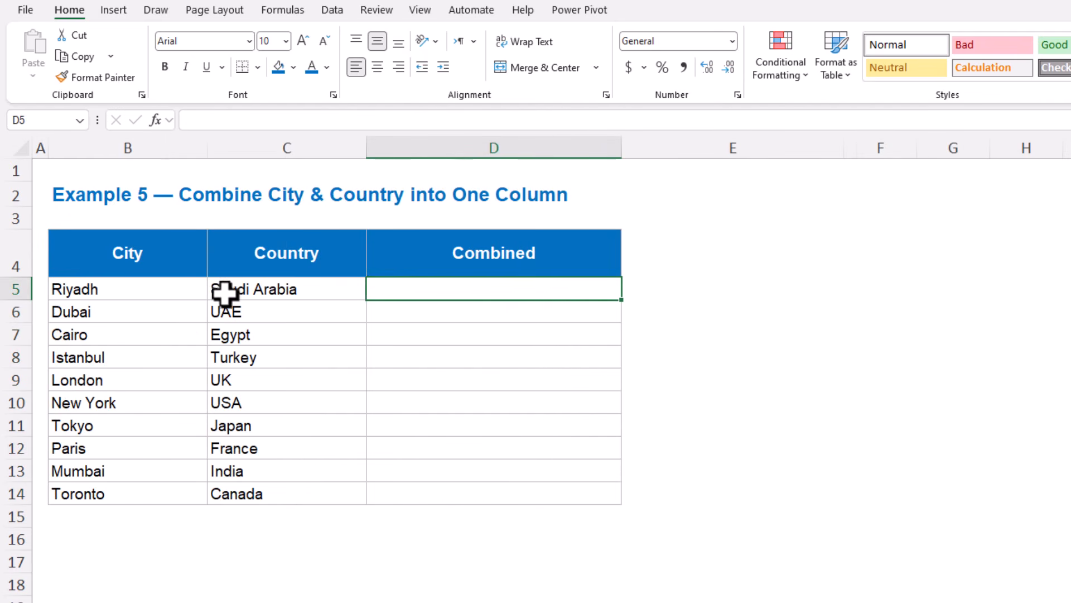
drag(182, 286, 150, 449)
drag(262, 289, 262, 449)
Enter the first row's city and country in D5 as Riyadh, Saudi Arabia.
click(458, 289)
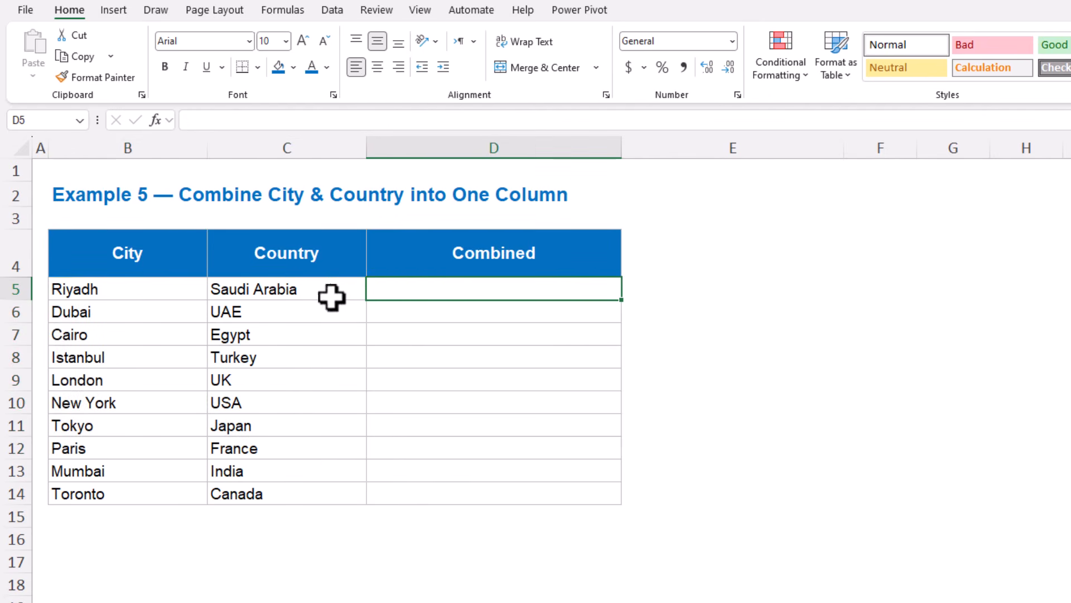
text(Riyadh, Saudi Ar)
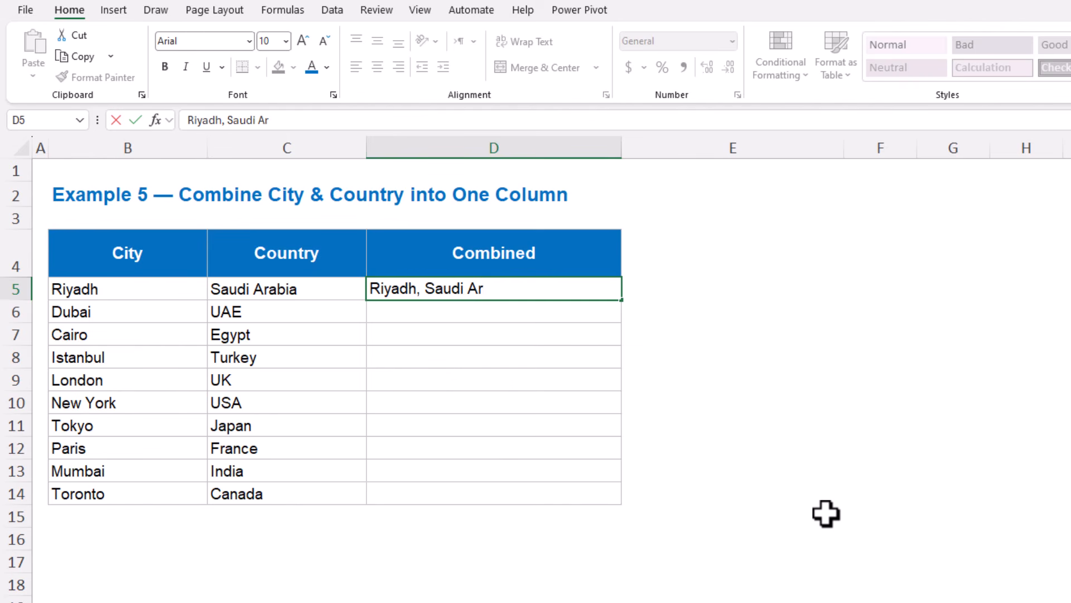
text(abia)
key(Return)
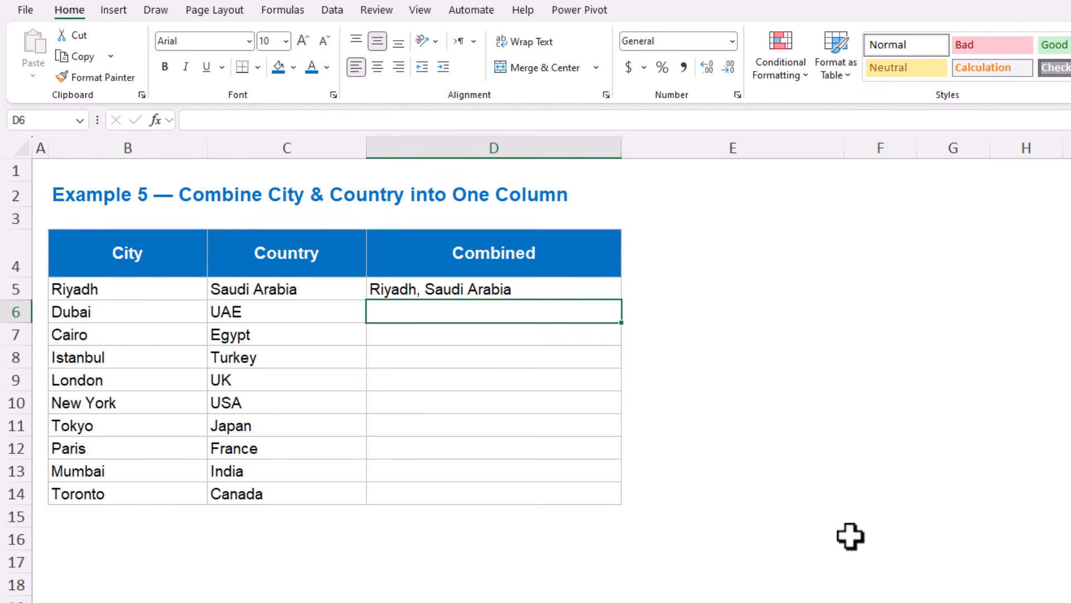
Flash Fill the rest of the Combined column from D6, select the combined entries in D5:D14 to check them, and clear the selection.
drag(449, 311, 435, 494)
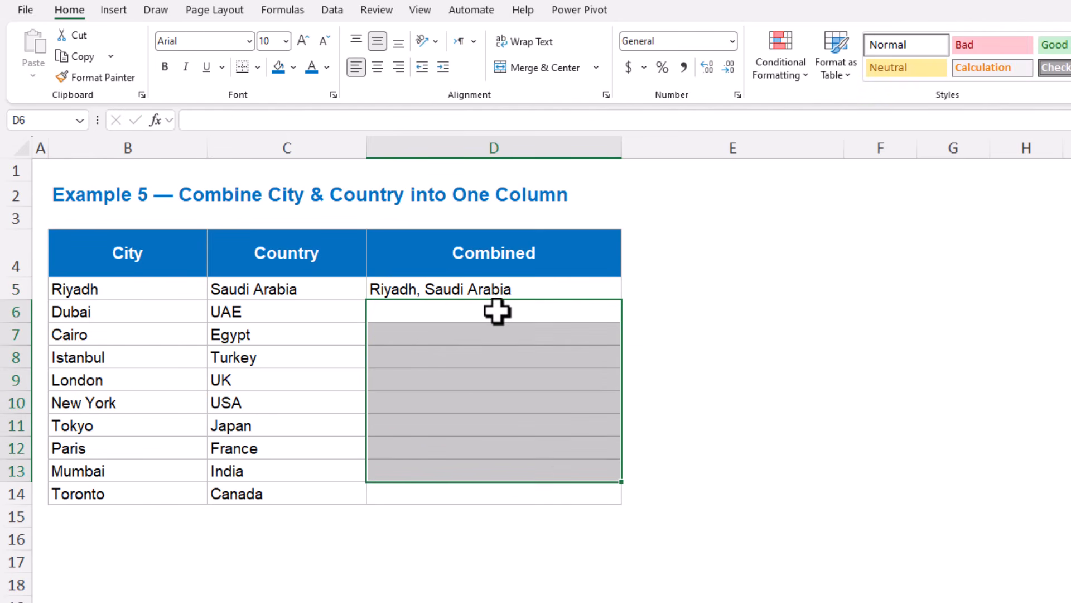
click(495, 311)
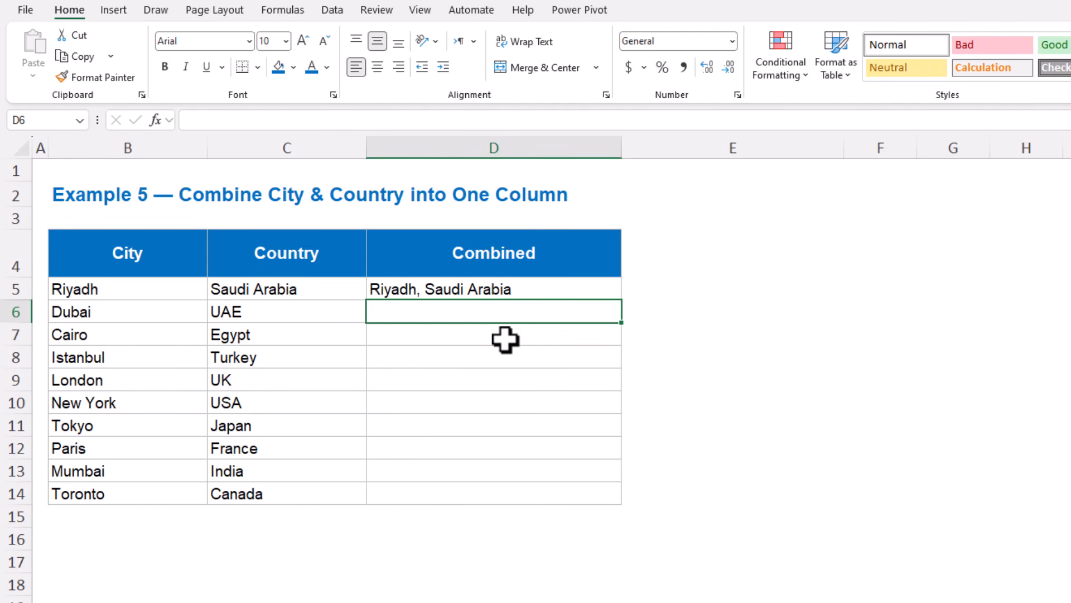
key(ctrl+e)
key(ctrl+e)
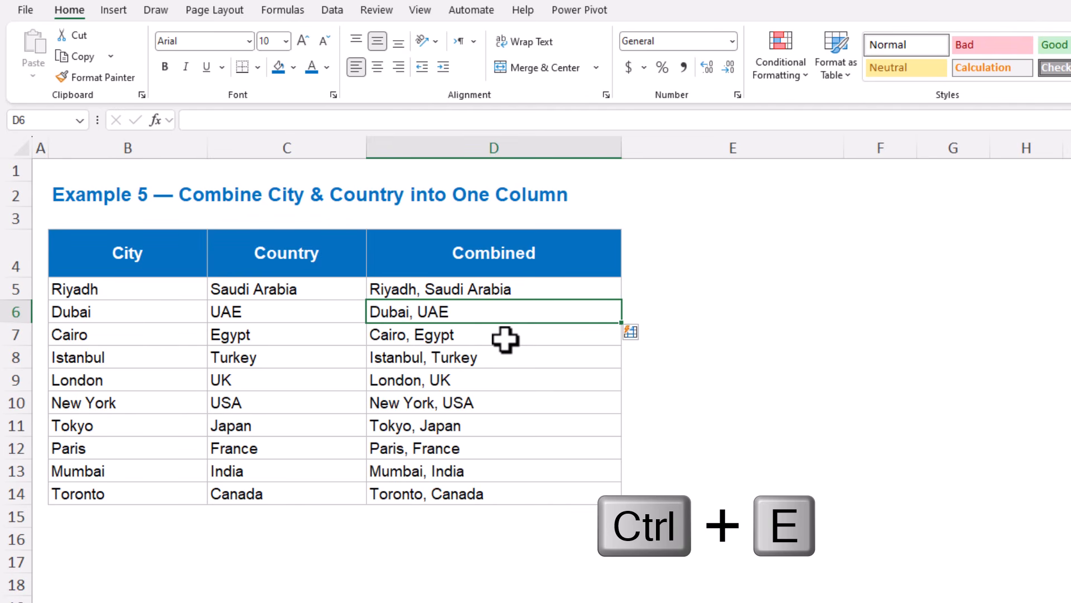
click(494, 290)
drag(497, 289, 493, 502)
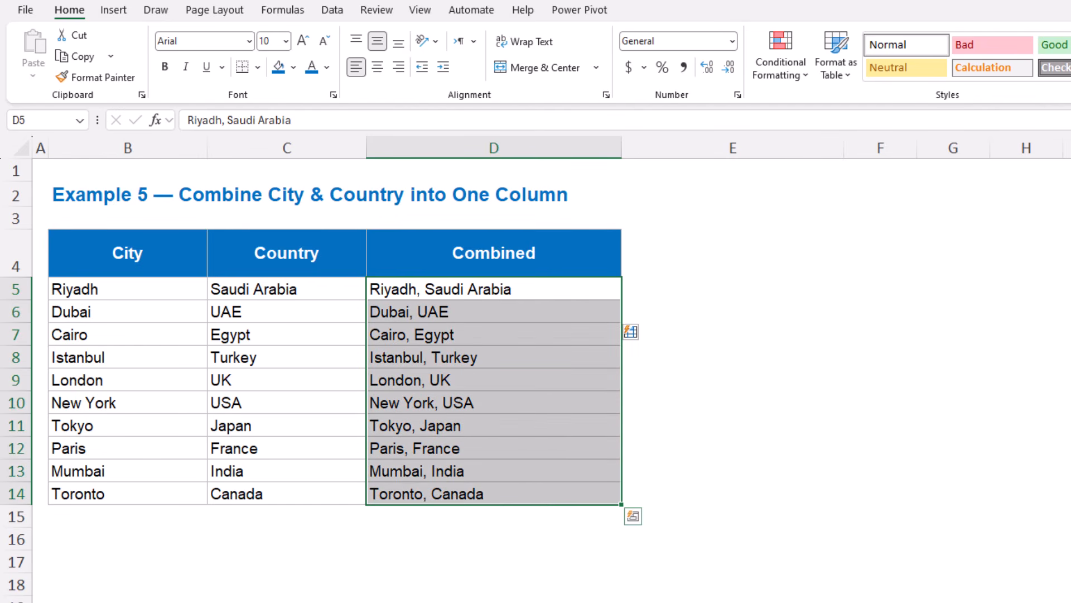
click(494, 602)
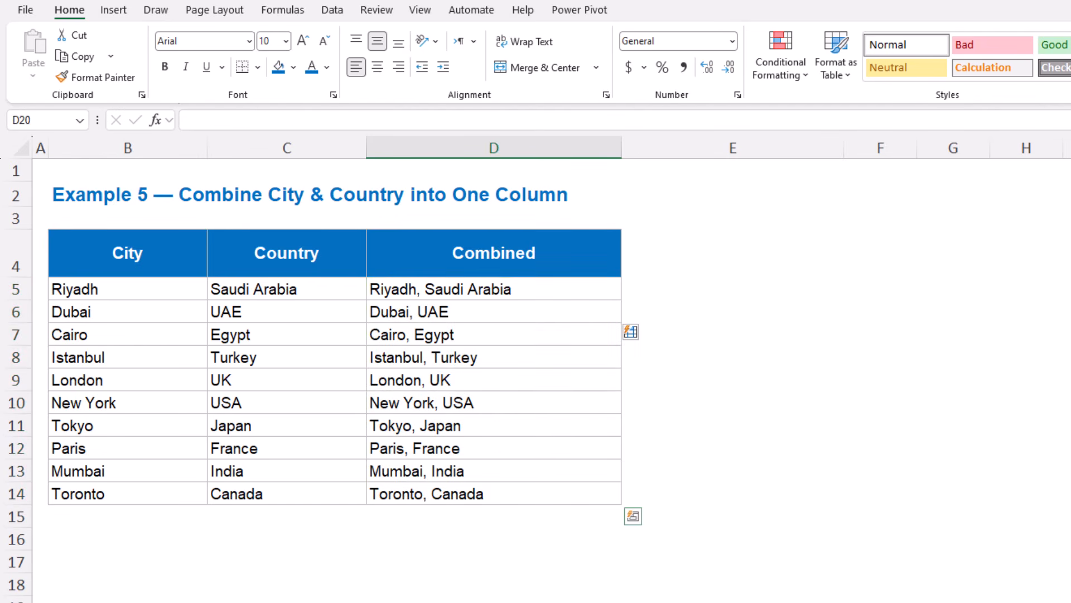